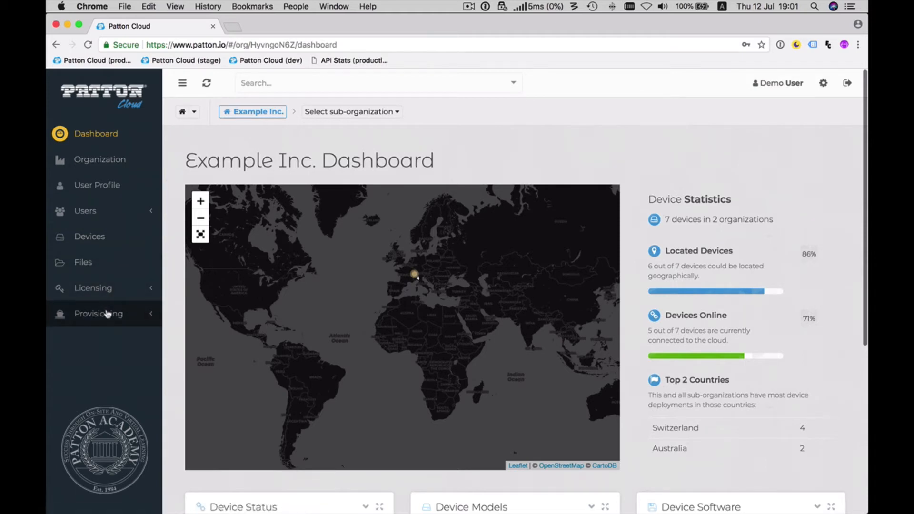
Start a new provisioning profile named "Redirect" with the description "Redirect to the company TFTP server".
{"action": "left_click", "coordinate": [108, 314]}
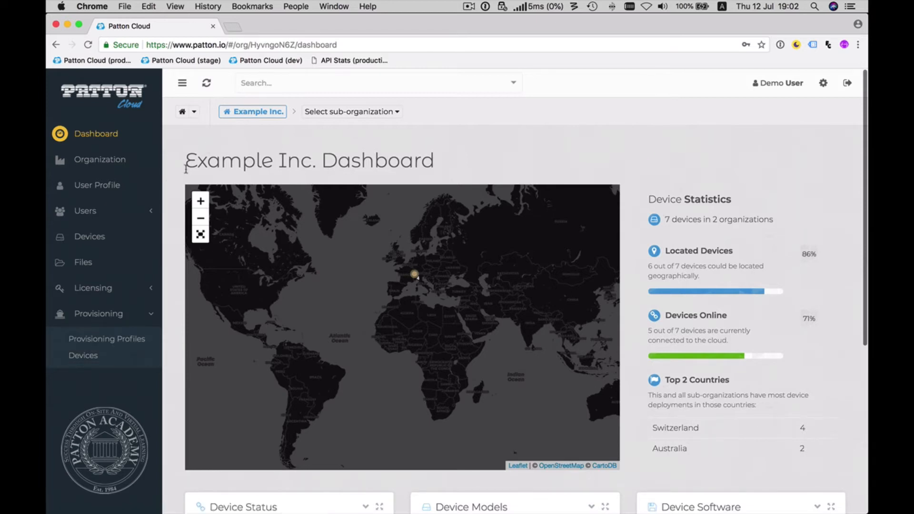
{"action": "left_click", "coordinate": [111, 339]}
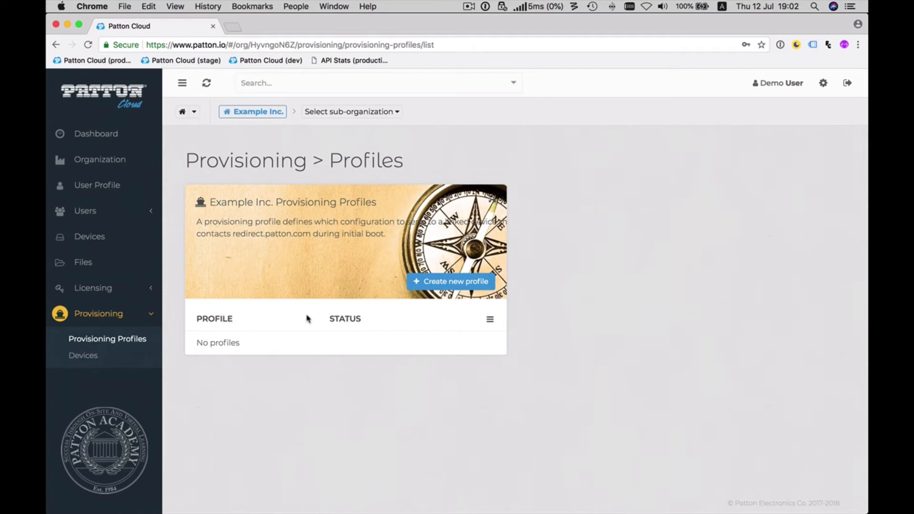
{"action": "left_click", "coordinate": [458, 280]}
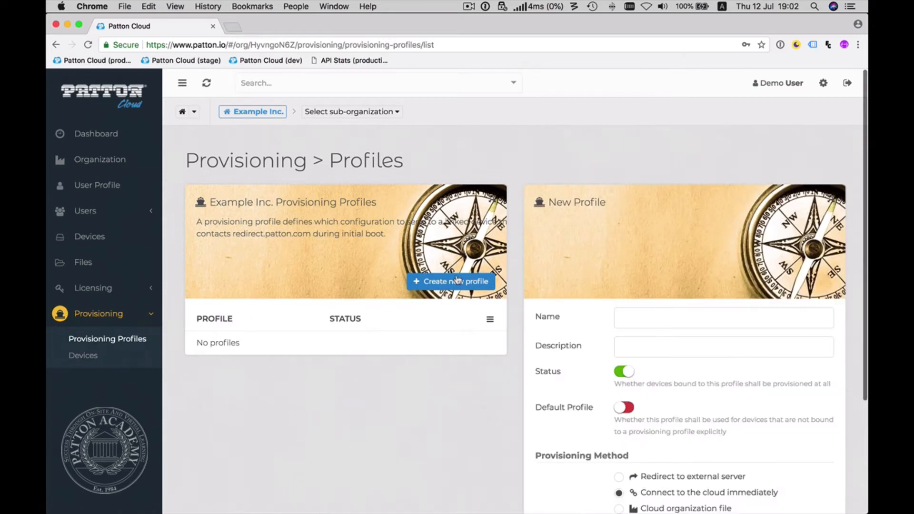
{"action": "type", "text": "R"}
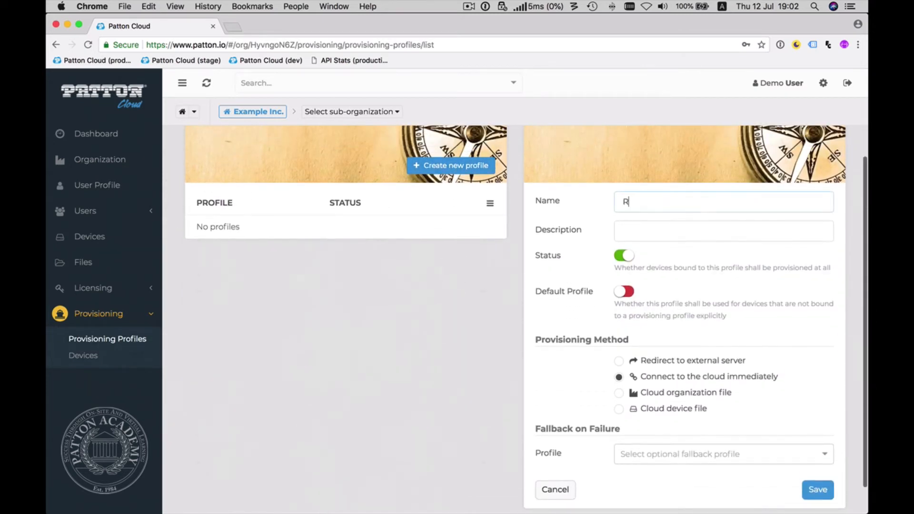
{"action": "type", "text": "edirect"}
{"action": "key", "text": "Tab"}
{"action": "type", "text": "Redirect to the compan"}
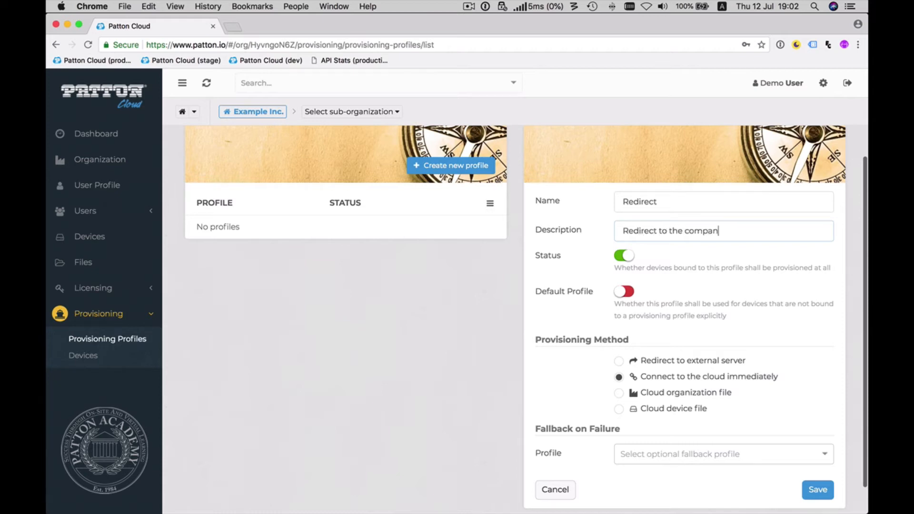
{"action": "type", "text": "y TFTP server"}
Make the new profile the default and set its provisioning method to Redirect to external server.
{"action": "left_click", "coordinate": [627, 292]}
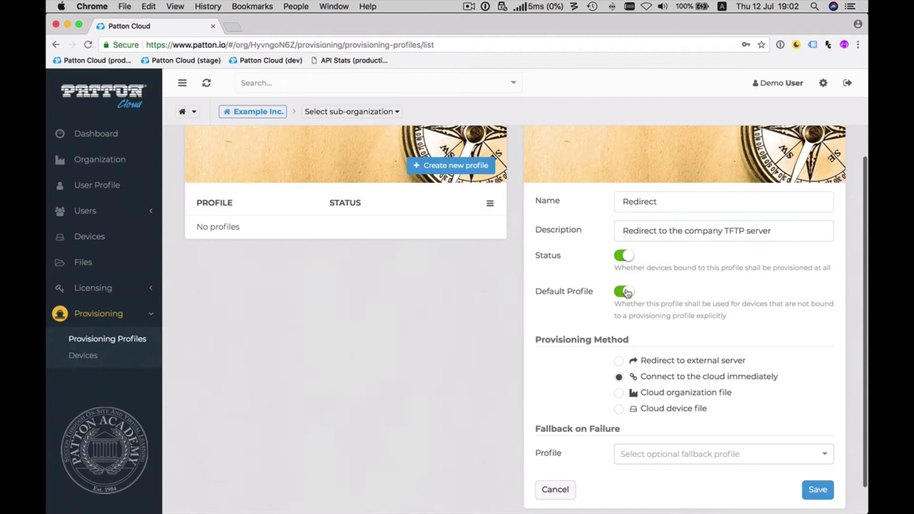
{"action": "scroll", "coordinate": [627, 292], "scroll_direction": "down", "scroll_amount": 1}
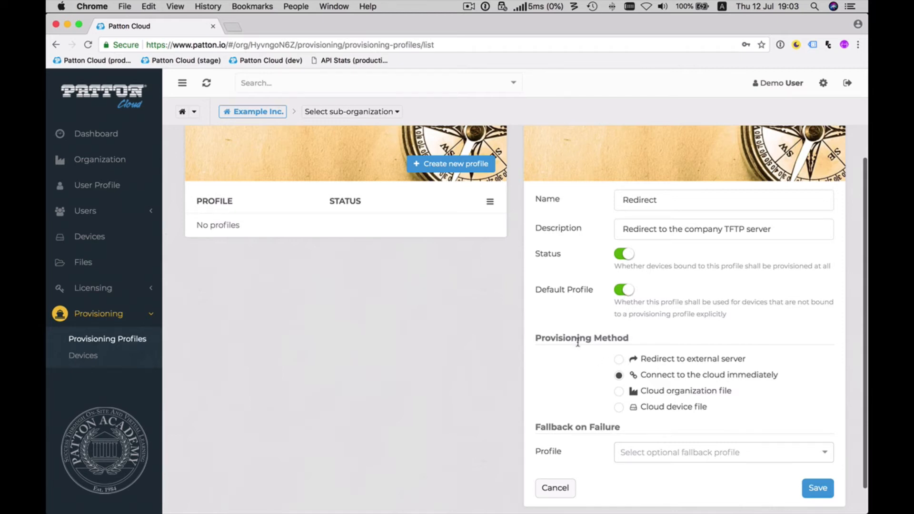
{"action": "left_click", "coordinate": [619, 362]}
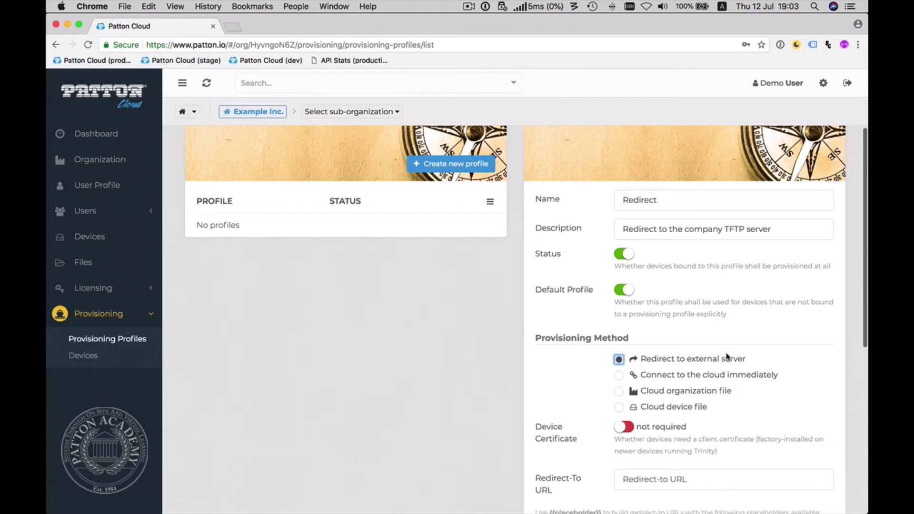
Set the profile's redirect-to URL to tftp://10.1.1.1/patton/{{serial}}.cfg.
{"action": "scroll", "coordinate": [727, 357], "scroll_direction": "down", "scroll_amount": 3}
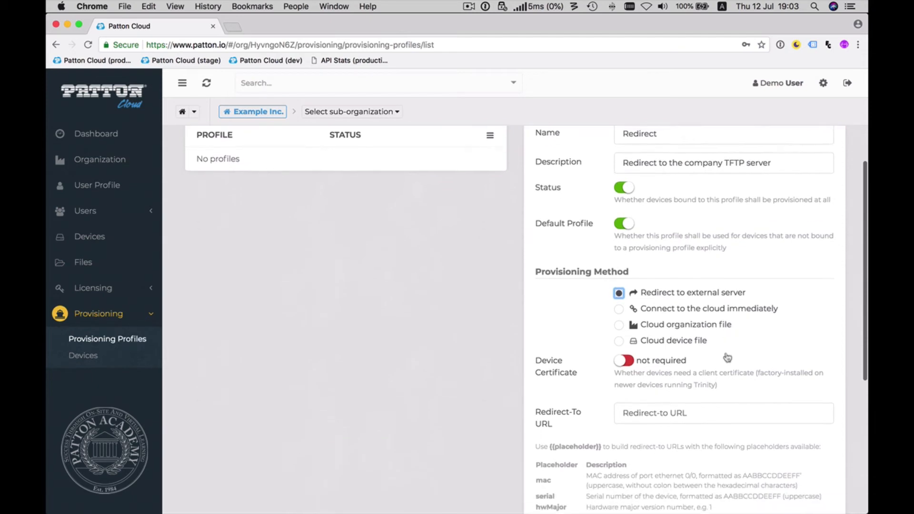
{"action": "scroll", "coordinate": [727, 357], "scroll_direction": "down", "scroll_amount": 1}
{"action": "scroll", "coordinate": [727, 357], "scroll_direction": "down", "scroll_amount": 1}
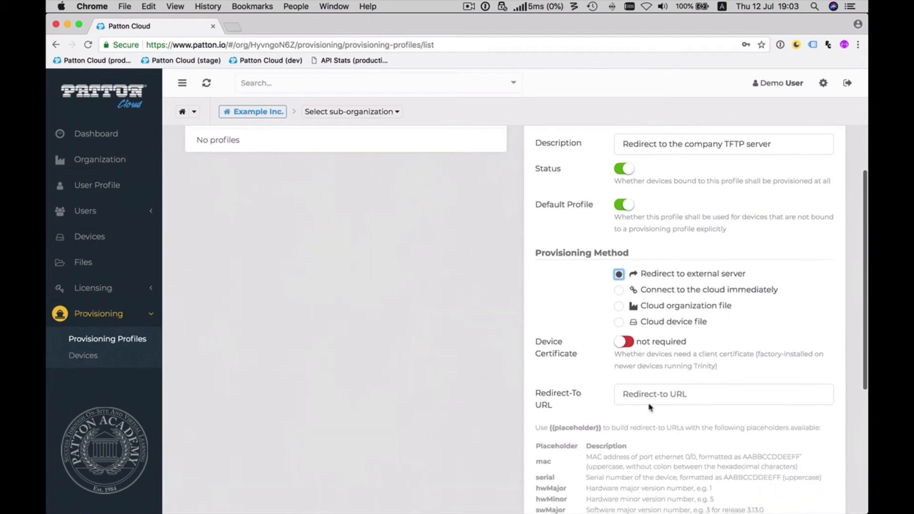
{"action": "left_click", "coordinate": [650, 402]}
{"action": "type", "text": "tftp:/"}
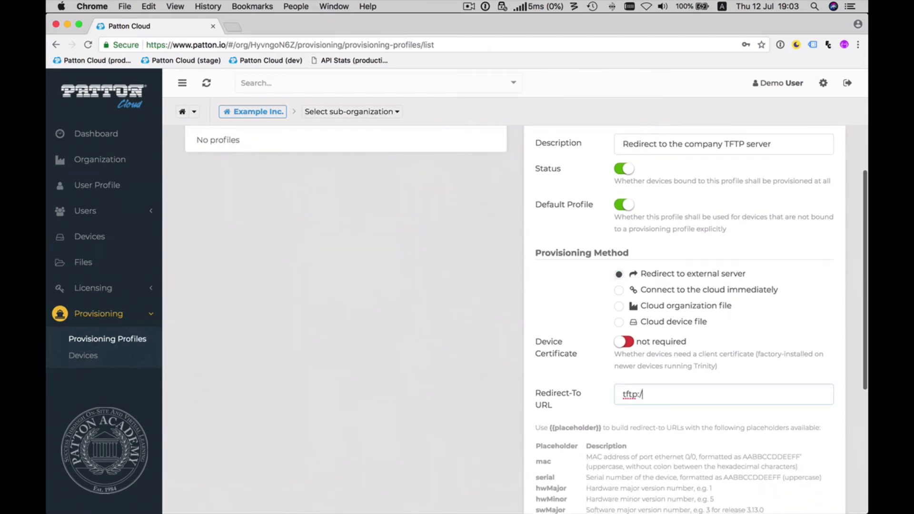
{"action": "type", "text": "/10.1.1.1/patton/{{serial}}.cfg"}
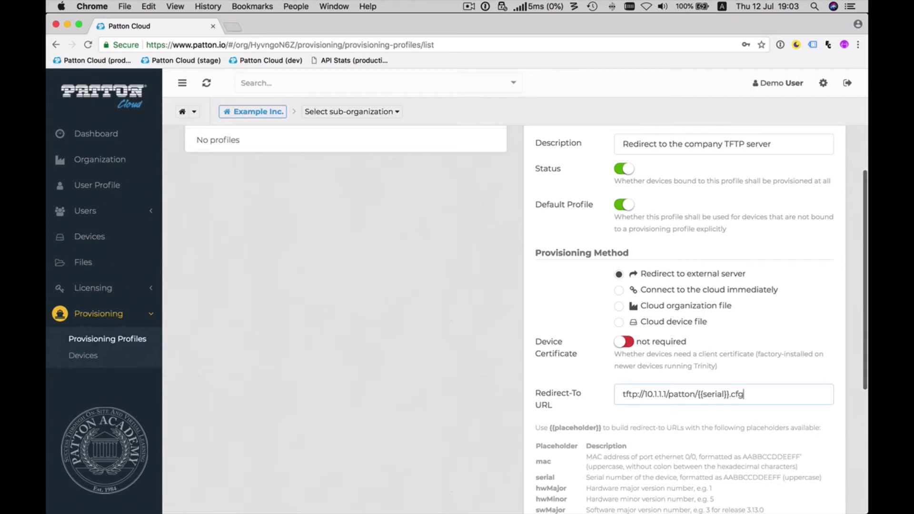
Review the placeholders available for the redirect URL and save the Redirect profile.
{"action": "scroll", "coordinate": [665, 380], "scroll_direction": "down", "scroll_amount": 3}
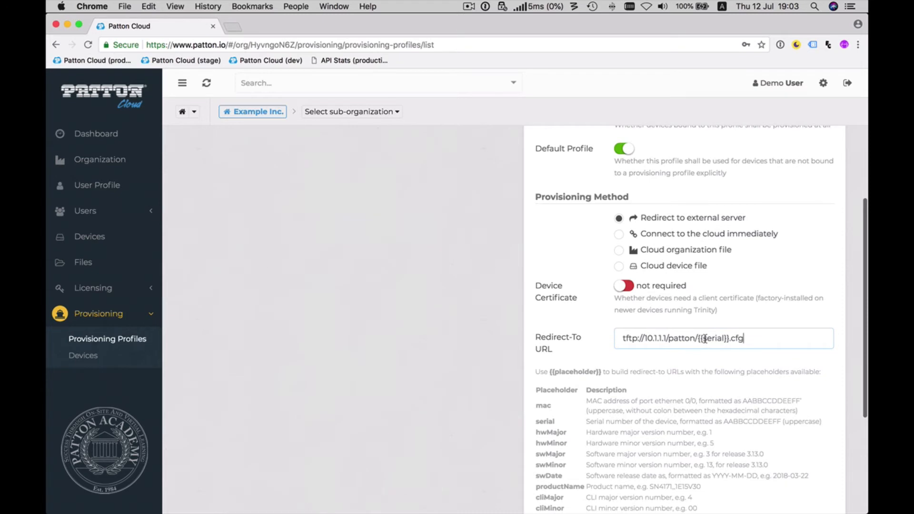
{"action": "scroll", "coordinate": [705, 338], "scroll_direction": "down", "scroll_amount": 1}
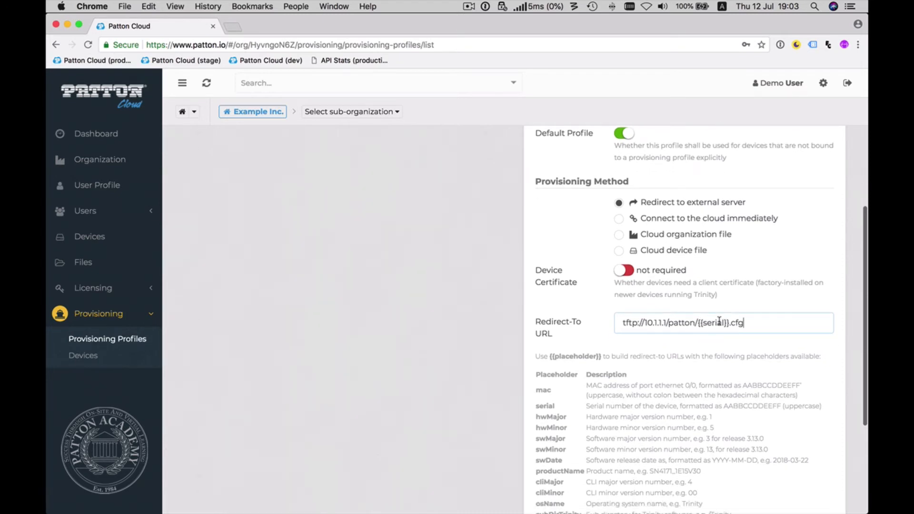
{"action": "scroll", "coordinate": [620, 400], "scroll_direction": "down", "scroll_amount": 3}
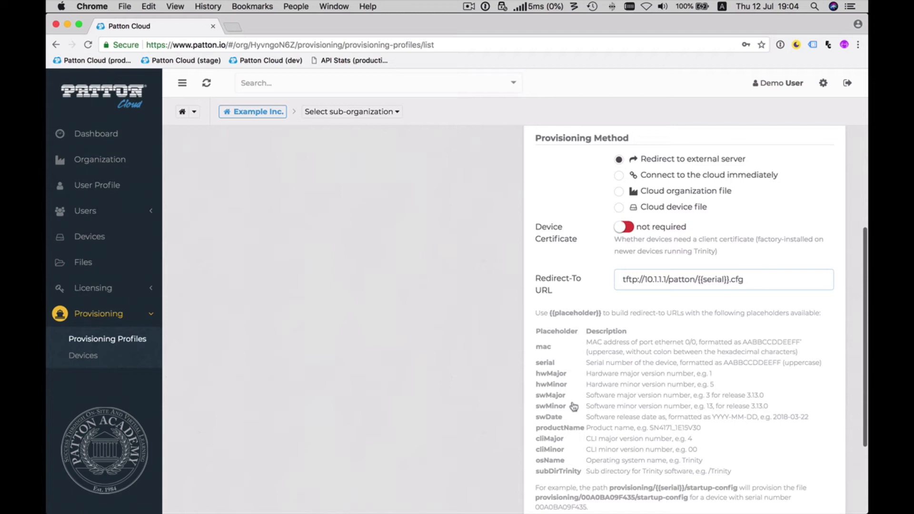
{"action": "scroll", "coordinate": [574, 406], "scroll_direction": "up", "scroll_amount": 5}
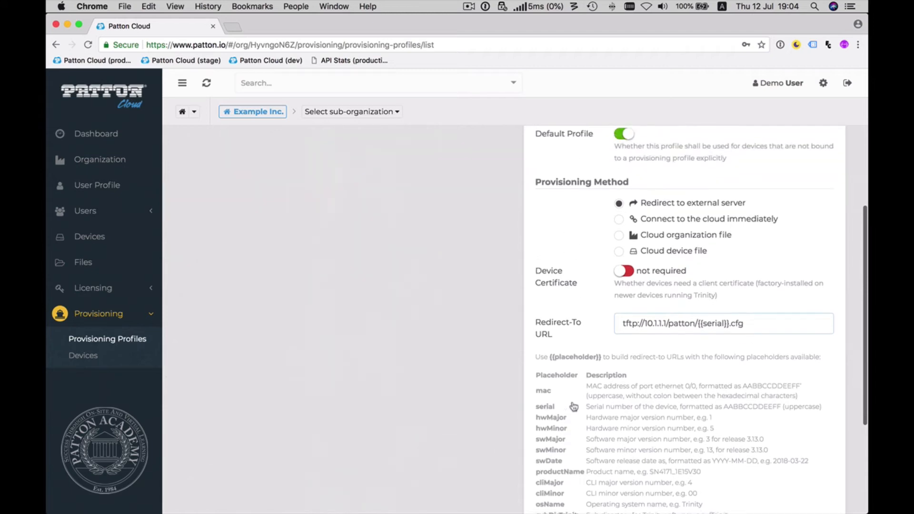
{"action": "scroll", "coordinate": [574, 405], "scroll_direction": "up", "scroll_amount": 2}
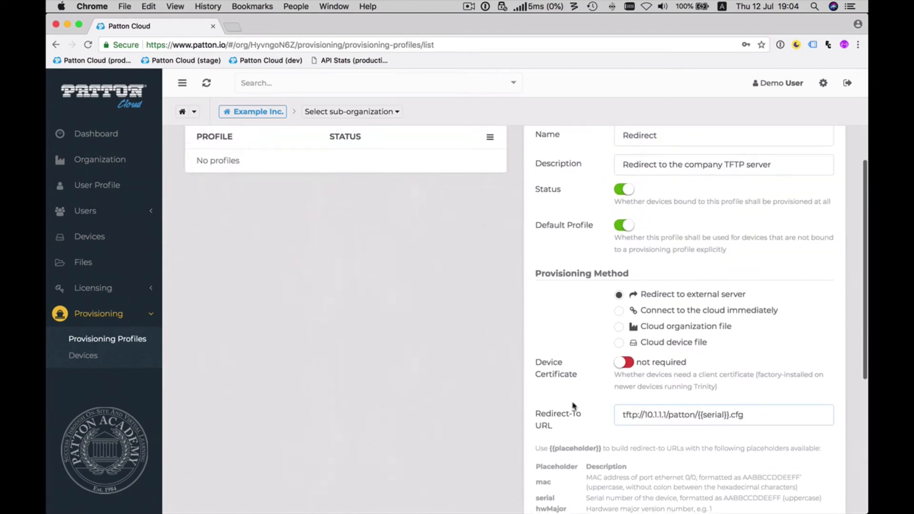
{"action": "scroll", "coordinate": [574, 405], "scroll_direction": "down", "scroll_amount": 14}
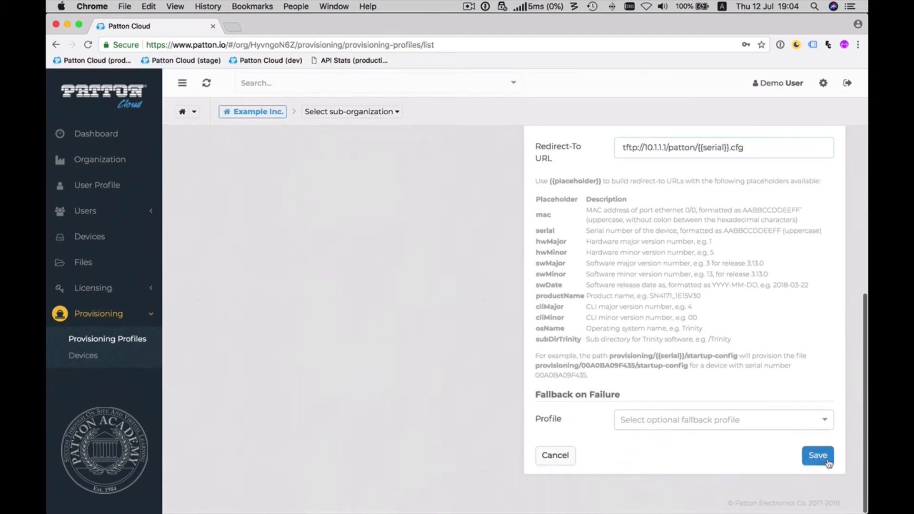
{"action": "left_click", "coordinate": [823, 460]}
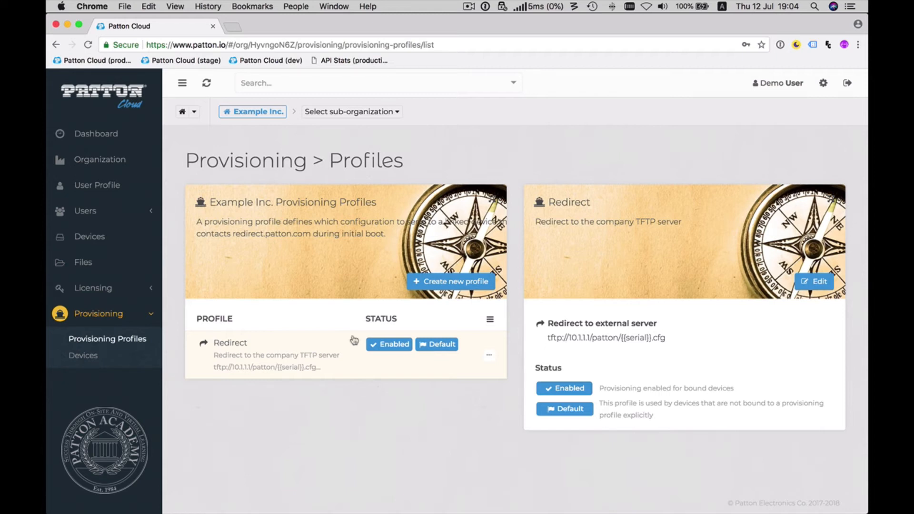
Go to the provisioning devices list and start registering new devices.
{"action": "left_click", "coordinate": [88, 361]}
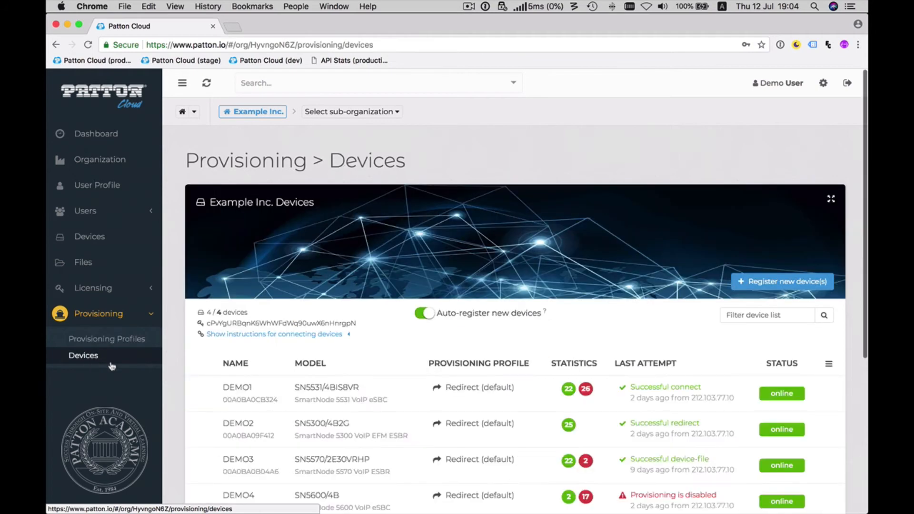
{"action": "scroll", "coordinate": [183, 375], "scroll_direction": "down", "scroll_amount": 2}
{"action": "scroll", "coordinate": [182, 375], "scroll_direction": "down", "scroll_amount": 5}
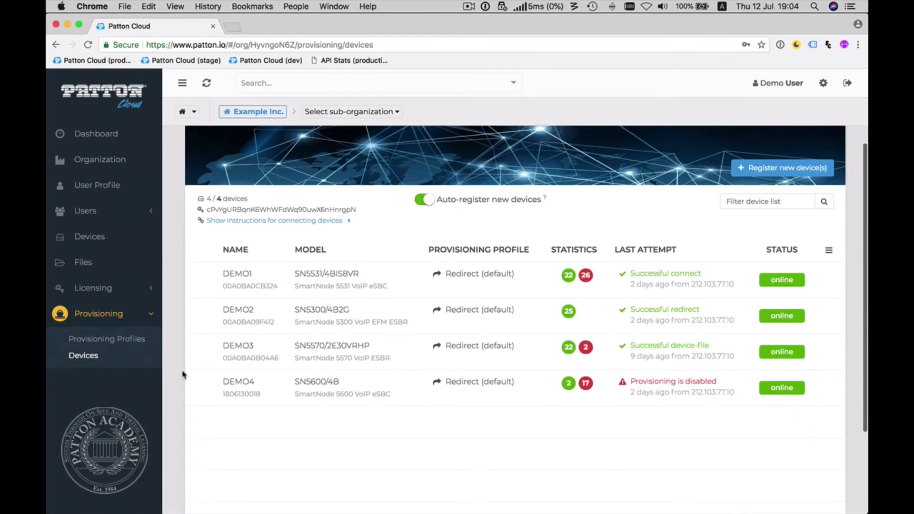
{"action": "scroll", "coordinate": [183, 375], "scroll_direction": "up", "scroll_amount": 3}
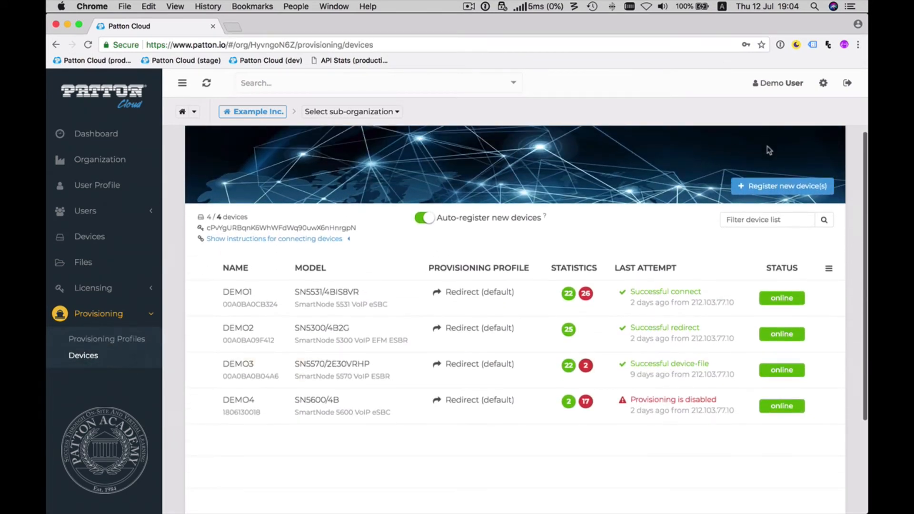
{"action": "left_click", "coordinate": [767, 185]}
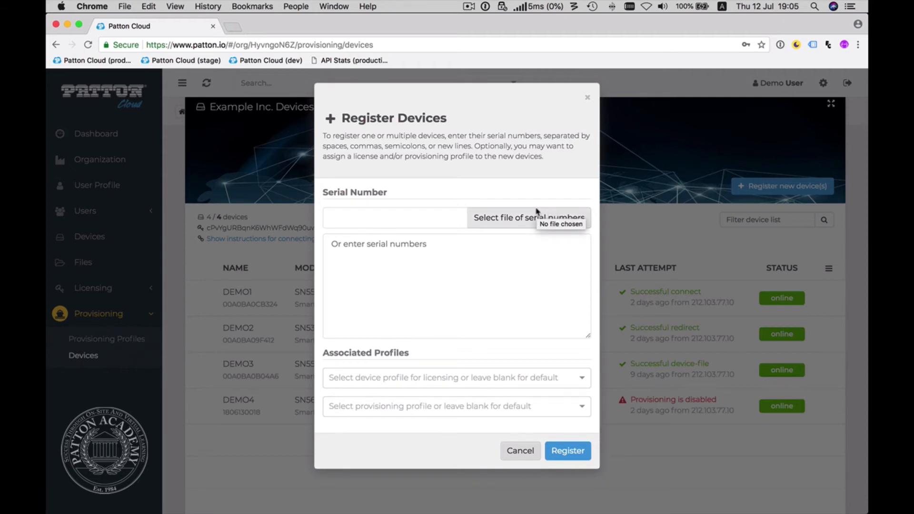
Copy the three serial numbers from the TextEdit file into the device registration form in Chrome.
{"action": "key", "text": "super+Tab"}
{"action": "key", "text": "super+Tab"}
{"action": "key", "text": "super+Tab"}
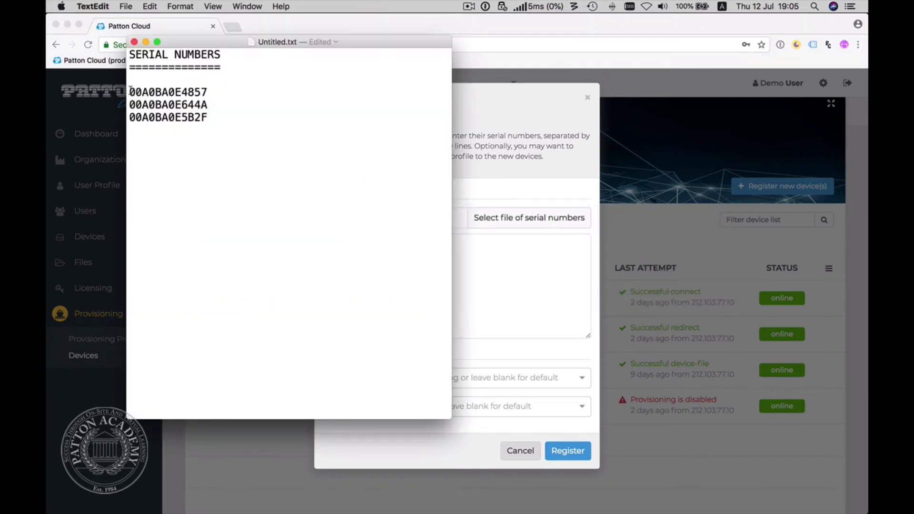
{"action": "left_click_drag", "start_coordinate": [130, 90], "coordinate": [130, 126]}
{"action": "key", "text": "super+c"}
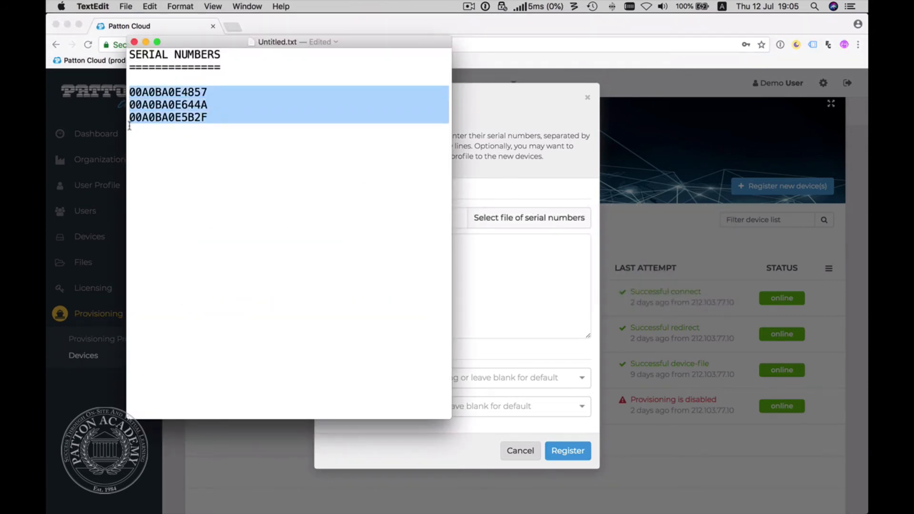
{"action": "left_click", "coordinate": [513, 95]}
{"action": "left_click", "coordinate": [396, 278]}
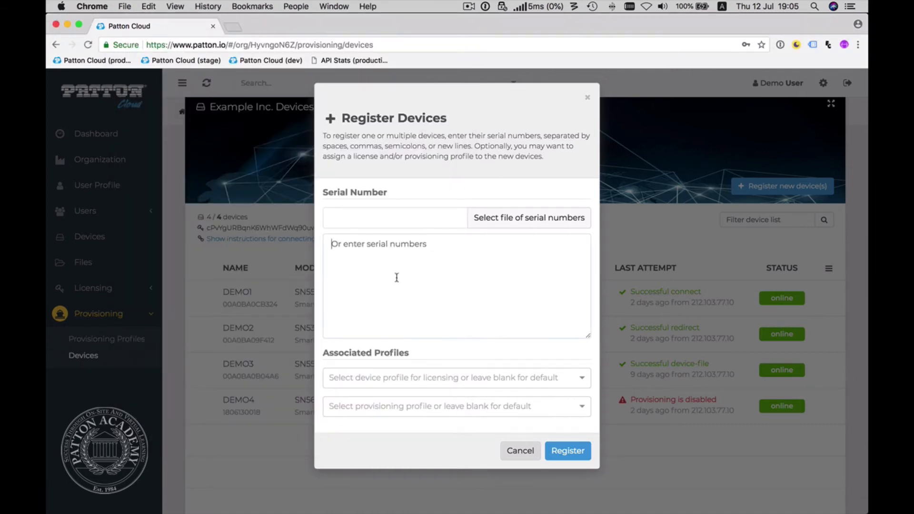
{"action": "key", "text": "super+v"}
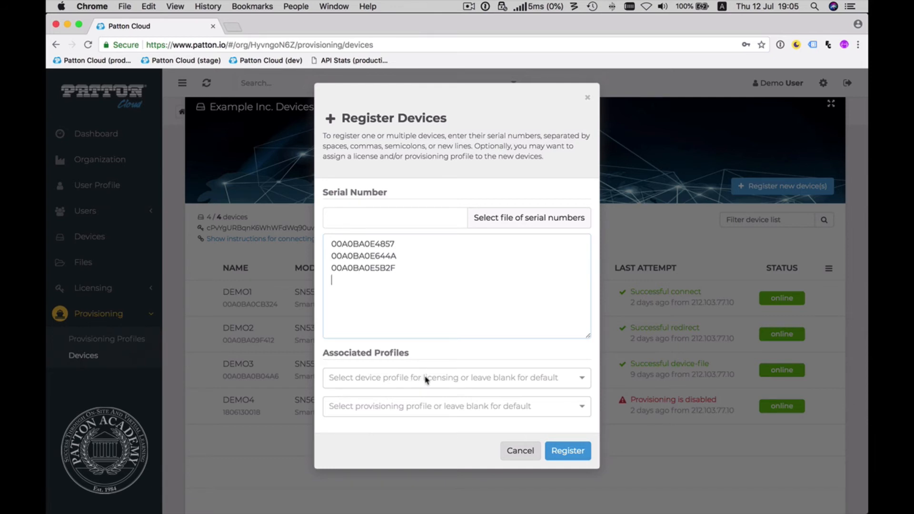
Assign the Redirect provisioning profile to the entered devices, register them and dismiss the registration result.
{"action": "left_click", "coordinate": [425, 406]}
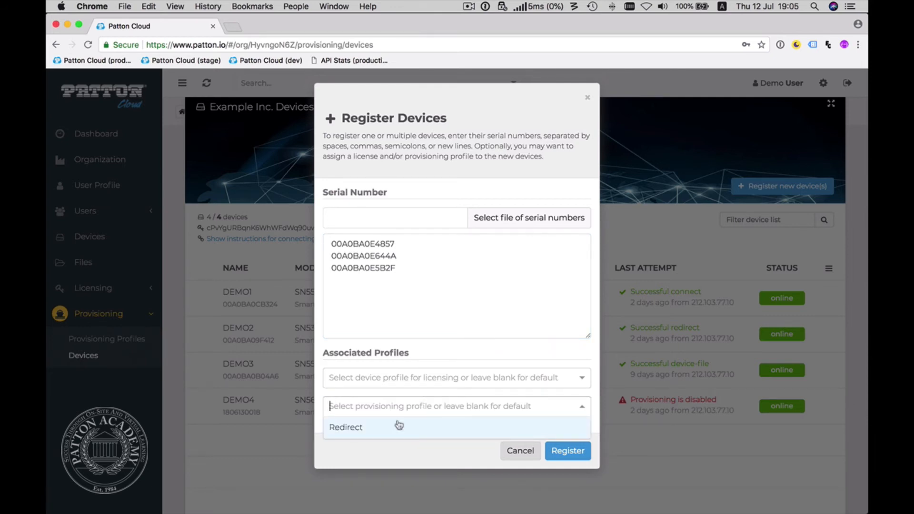
{"action": "left_click", "coordinate": [346, 431]}
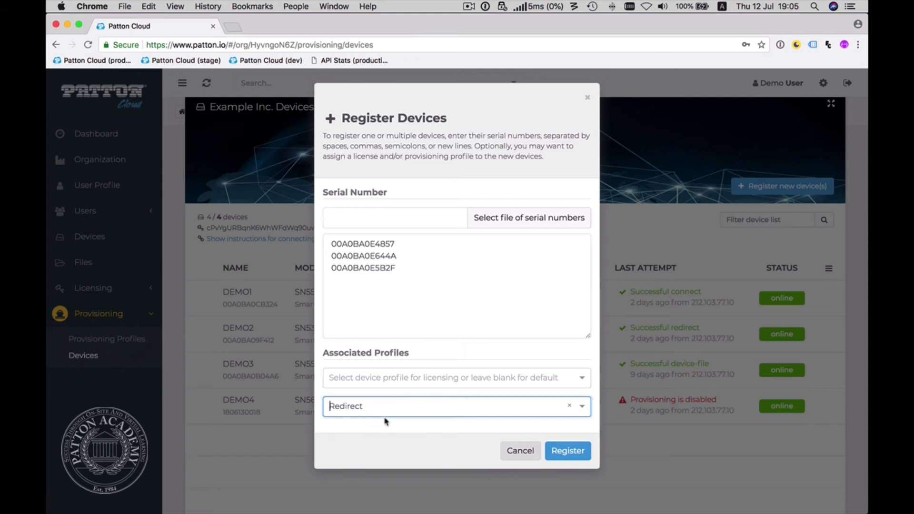
{"action": "left_click", "coordinate": [572, 451]}
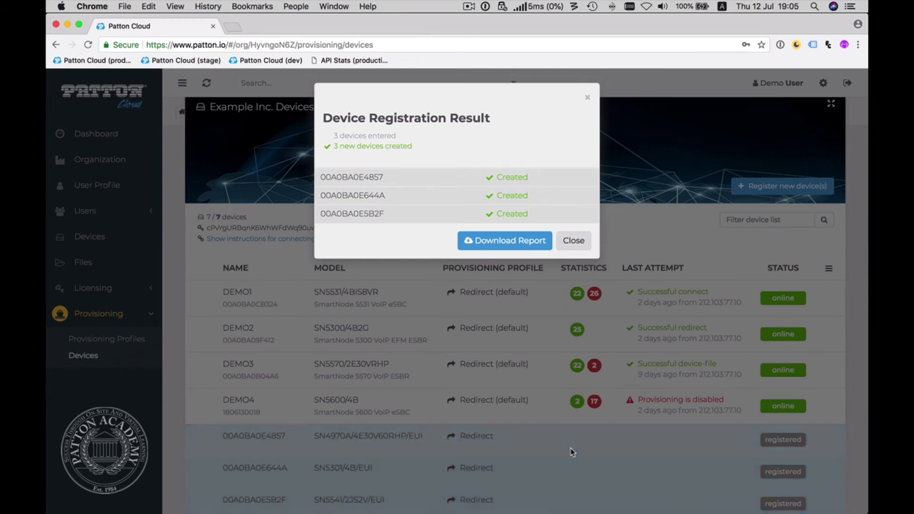
{"action": "left_click", "coordinate": [576, 243]}
View the provisioning profile choices for the newly registered SN4970A device without changing its assignment.
{"action": "scroll", "coordinate": [506, 340], "scroll_direction": "down", "scroll_amount": 3}
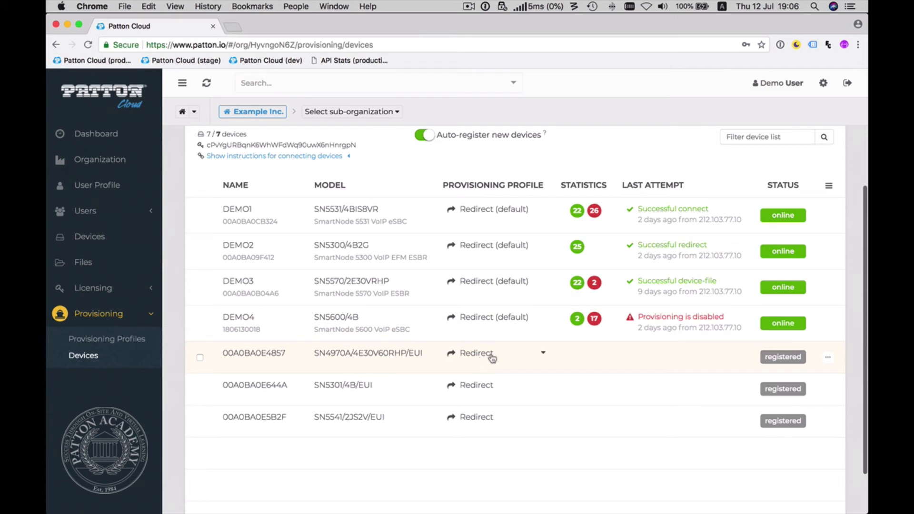
{"action": "left_click", "coordinate": [544, 355]}
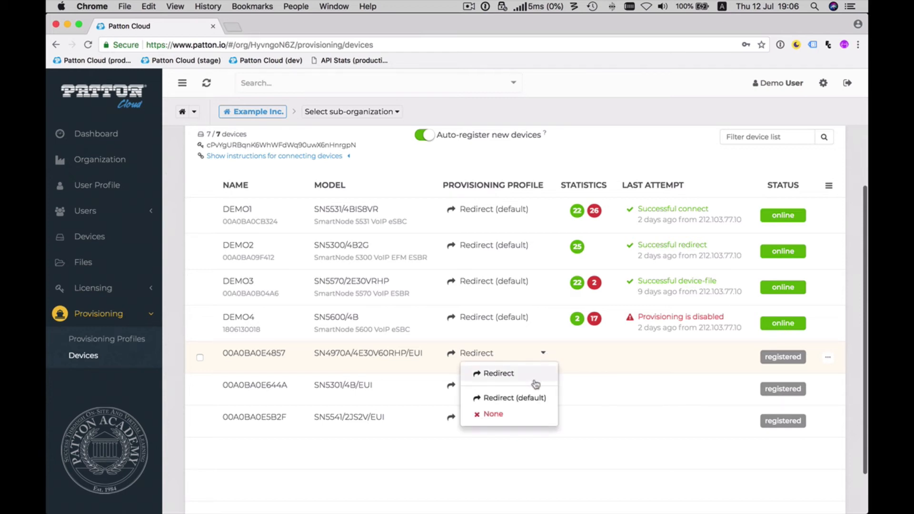
{"action": "left_click", "coordinate": [612, 469]}
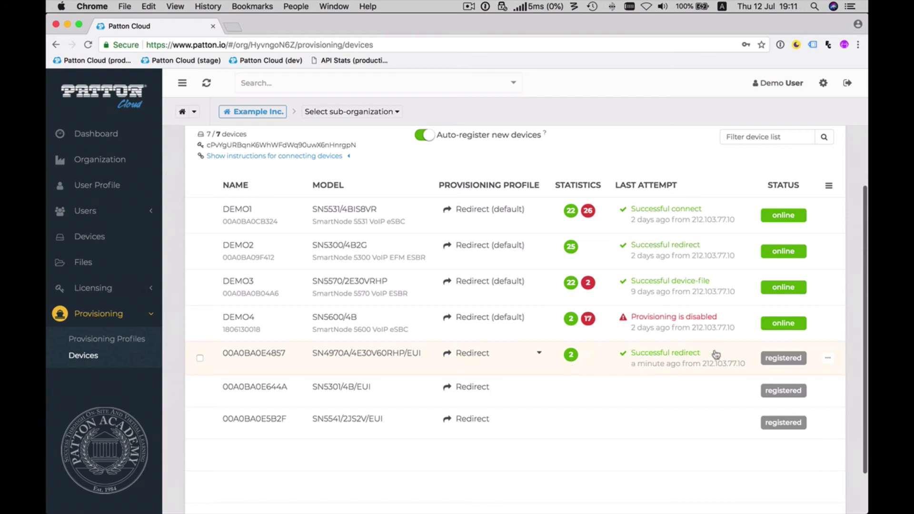
Examine the SN4970A device's provisioning status and request history, and return to the provisioning devices list.
{"action": "left_click", "coordinate": [646, 365]}
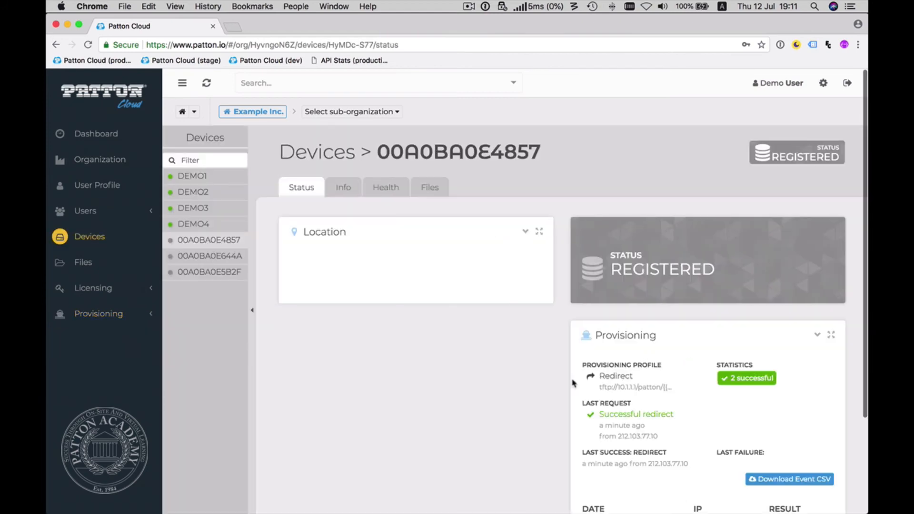
{"action": "scroll", "coordinate": [527, 419], "scroll_direction": "down", "scroll_amount": 5}
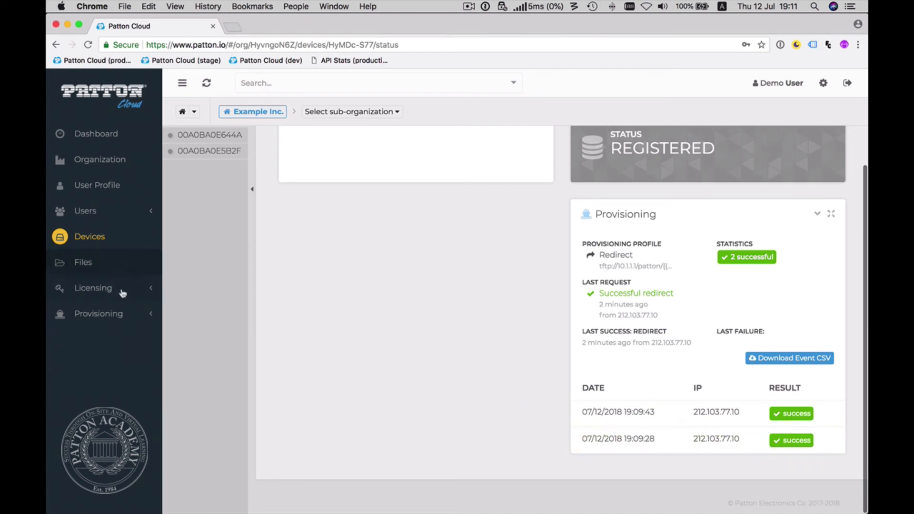
{"action": "left_click", "coordinate": [116, 312]}
{"action": "left_click", "coordinate": [97, 355]}
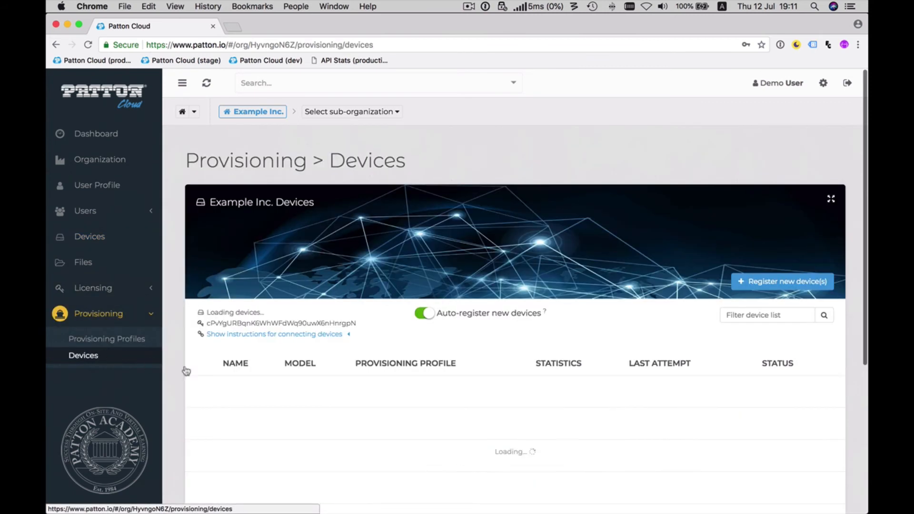
{"action": "scroll", "coordinate": [291, 433], "scroll_direction": "down", "scroll_amount": 2}
{"action": "scroll", "coordinate": [291, 433], "scroll_direction": "down", "scroll_amount": 1}
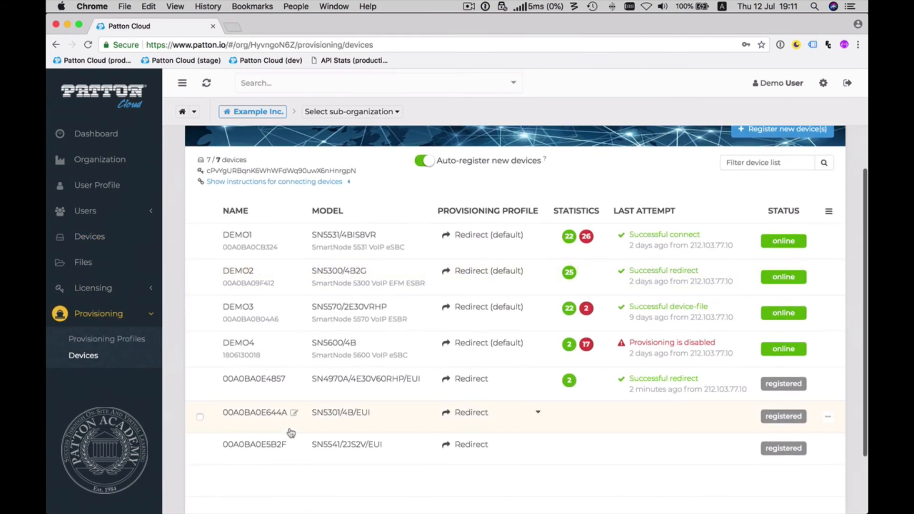